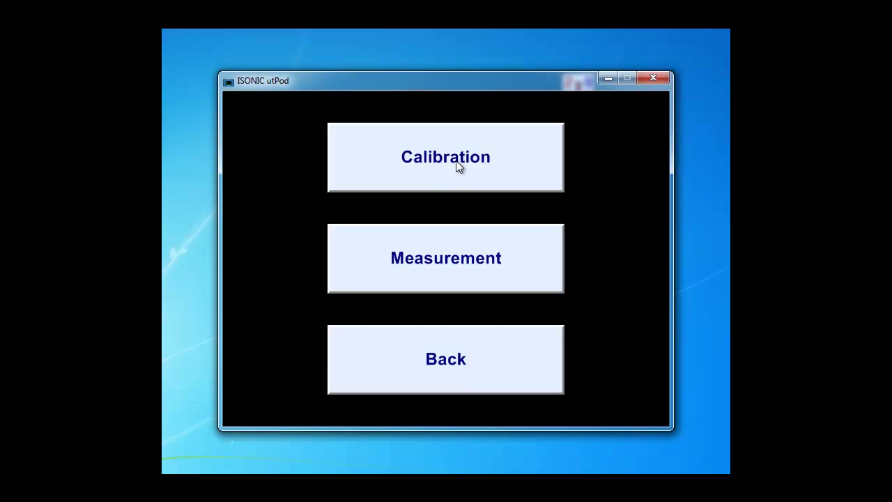
Step: Open calibration and reduce the probe delay to 0 µs in 0.2 µs increments, keeping the 0 to 1st measuring mode
left_click(456, 160)
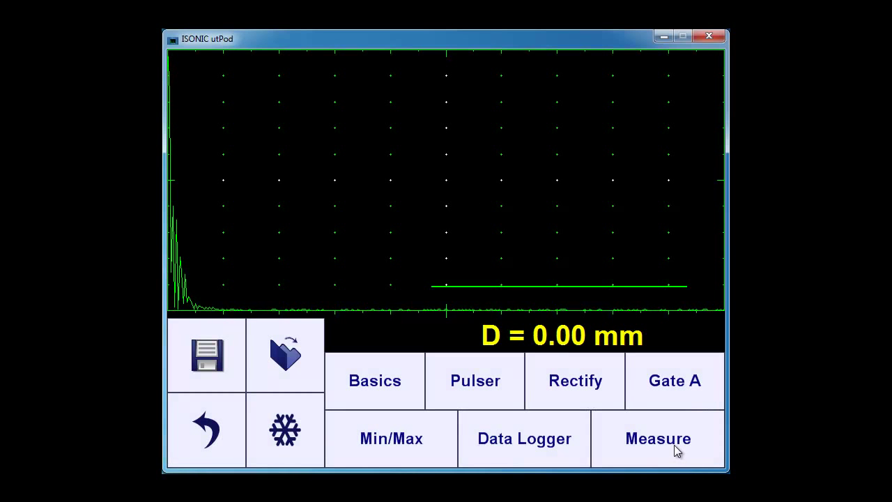
left_click(650, 462)
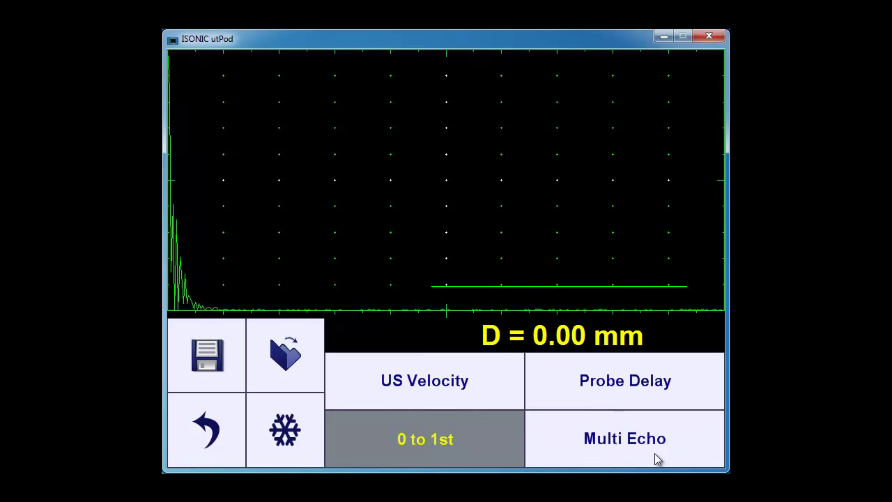
left_click(630, 393)
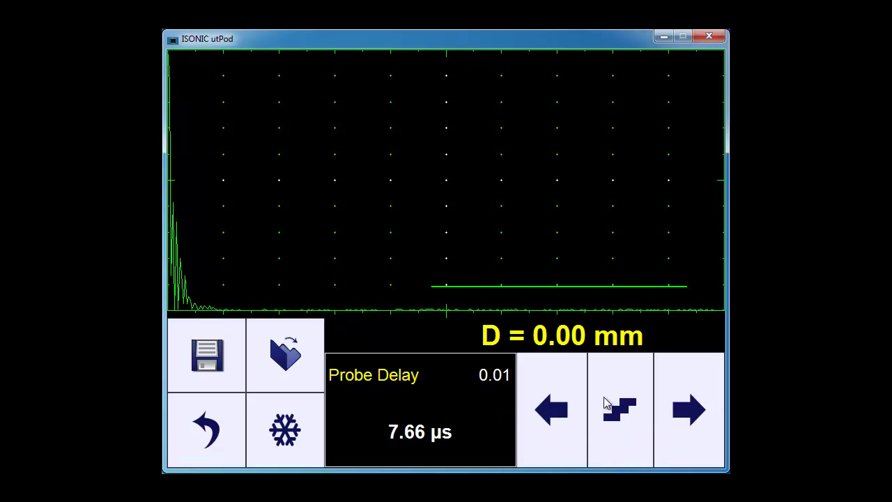
left_click(621, 421)
left_click(621, 420)
left_click(621, 420)
left_click(545, 416)
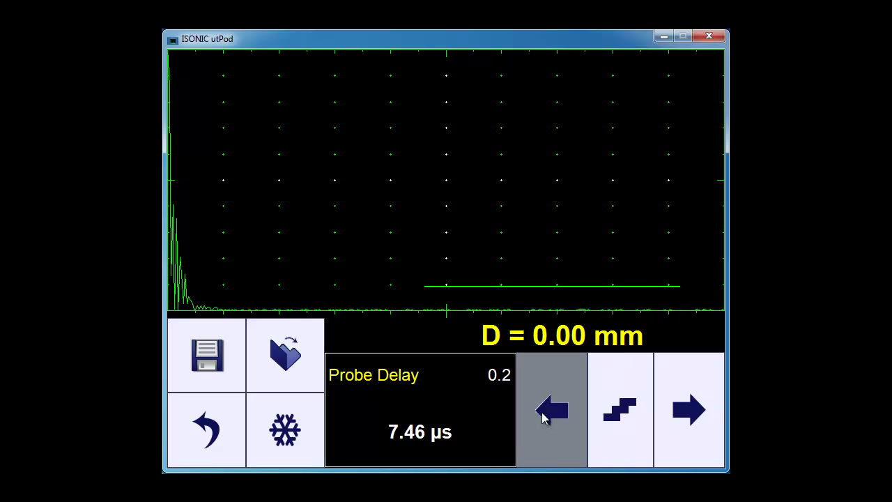
left_click(545, 416)
left_click(545, 416)
left_click(545, 416)
left_click(545, 415)
left_click(545, 416)
left_click(544, 416)
left_click(545, 415)
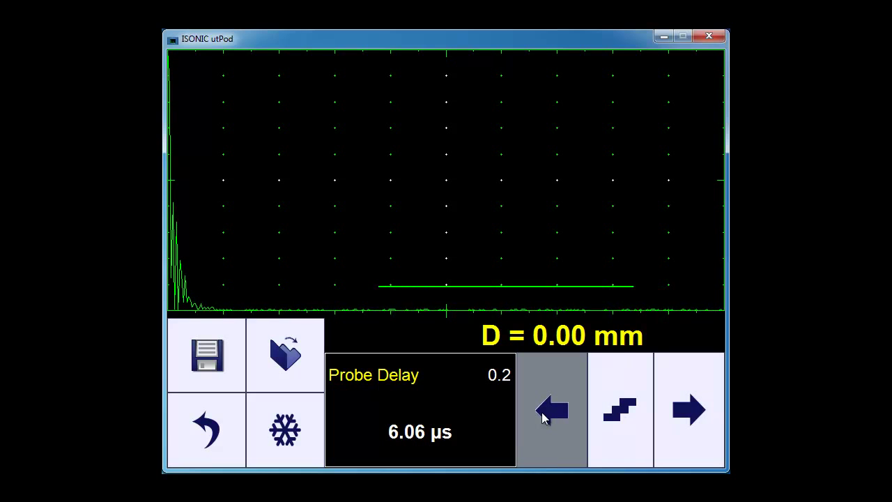
left_click(544, 415)
left_click(545, 415)
left_click(545, 416)
left_click(545, 416)
left_click(544, 416)
left_click(545, 416)
left_click(545, 416)
left_click(545, 415)
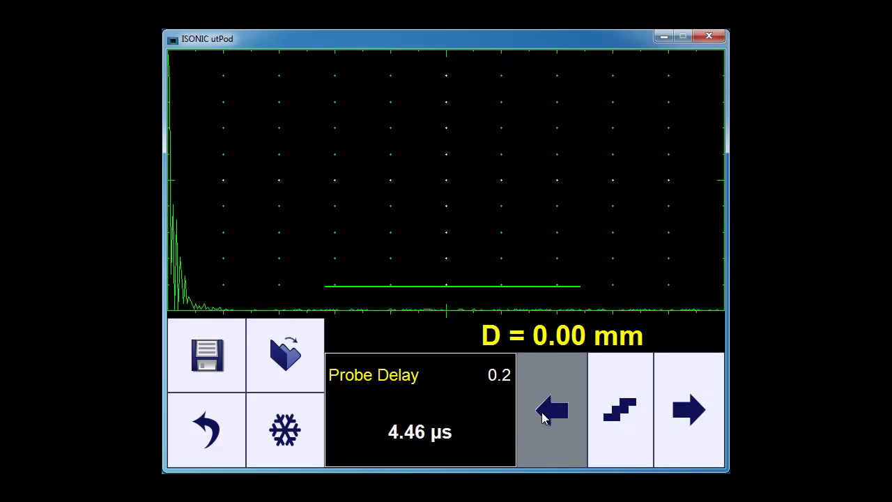
left_click(545, 416)
left_click(544, 416)
left_click(545, 416)
left_click(545, 416)
left_click(544, 416)
left_click(545, 416)
left_click(545, 416)
left_click(545, 416)
left_click(545, 416)
left_click(545, 416)
left_click(545, 416)
left_click(545, 416)
left_click(545, 416)
left_click(544, 416)
left_click(545, 415)
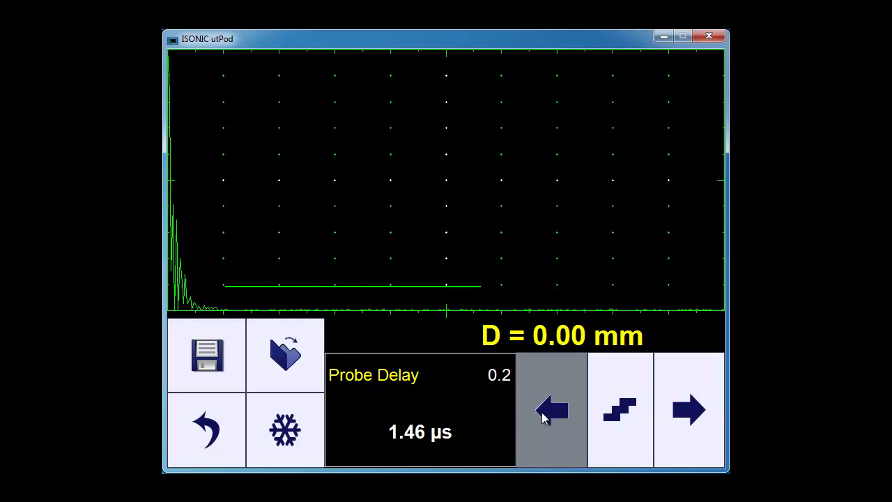
left_click(545, 416)
left_click(545, 416)
left_click(545, 416)
left_click(545, 416)
left_click(544, 415)
left_click(544, 416)
left_click(545, 416)
left_click(544, 416)
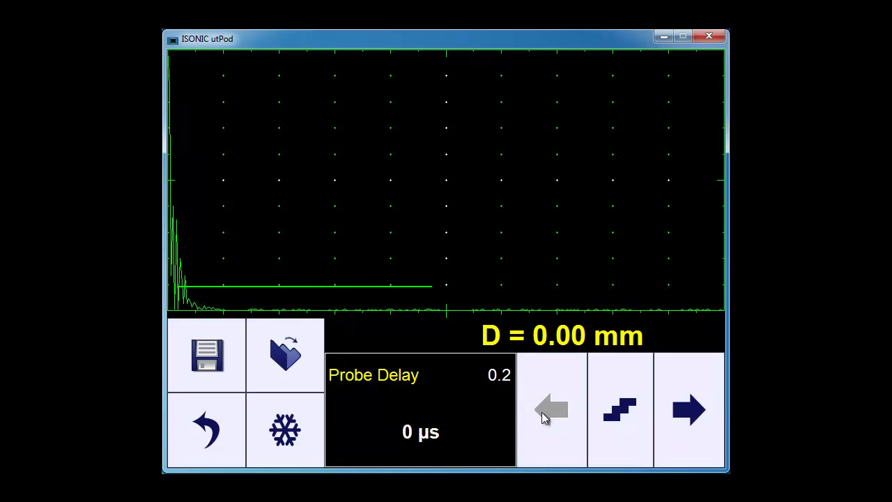
left_click(213, 433)
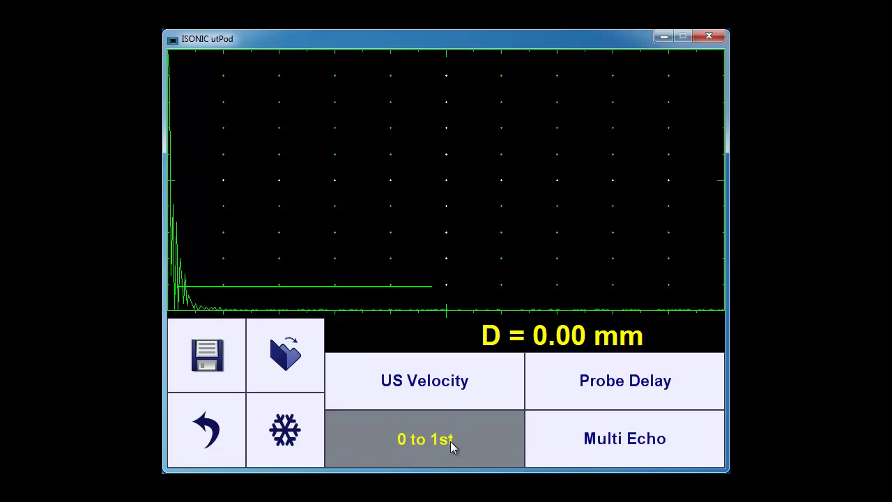
left_click(207, 440)
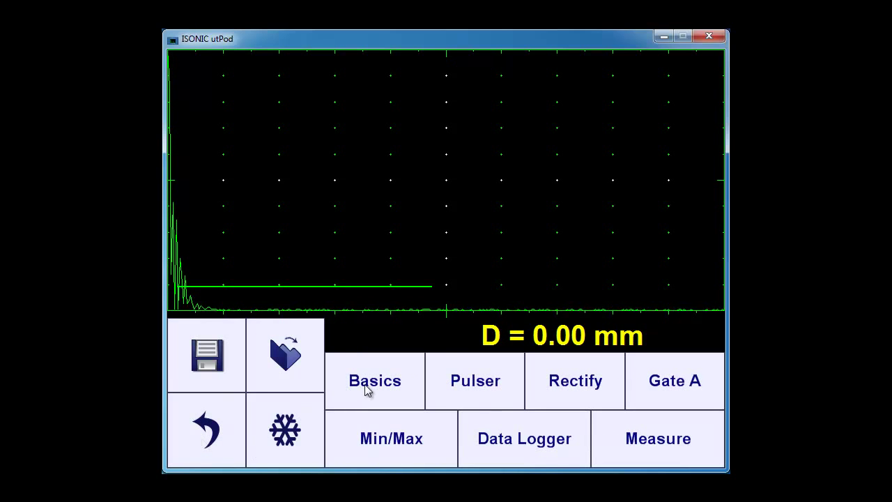
Step: Start automatic calibration from the basic settings and set the reference thickness to 4 mm
left_click(367, 389)
left_click(661, 443)
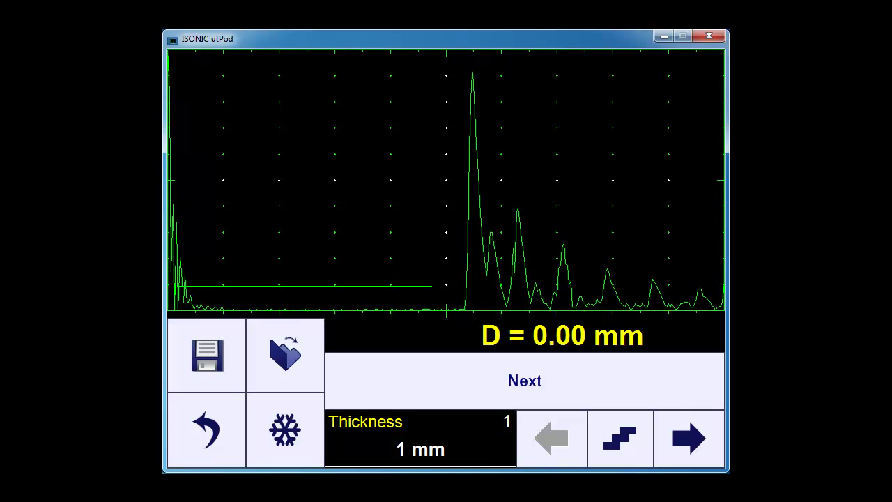
left_click(691, 443)
left_click(691, 443)
left_click(691, 443)
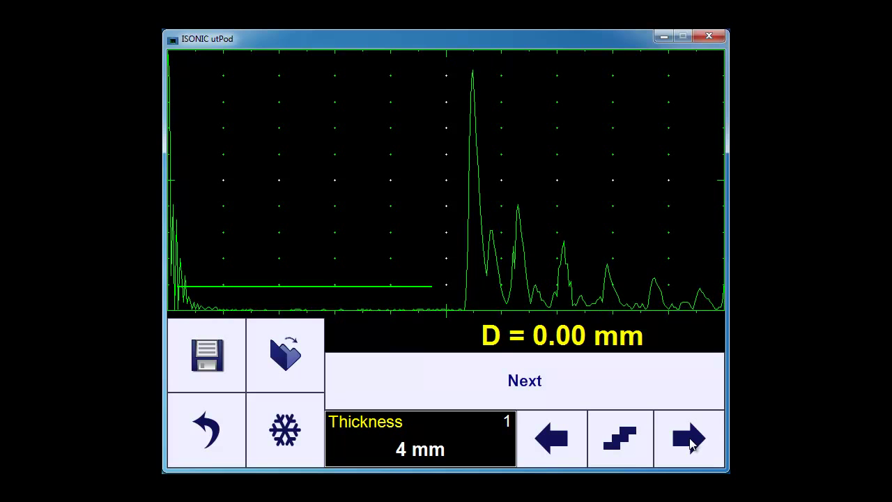
Step: Place the gate across the first back-wall echoes and apply the calculated probe delay and ultrasonic velocity
left_click(559, 385)
mouse_move(414, 302)
left_mouse_down()
mouse_move(627, 298)
mouse_move(693, 283)
mouse_move(697, 294)
left_mouse_up()
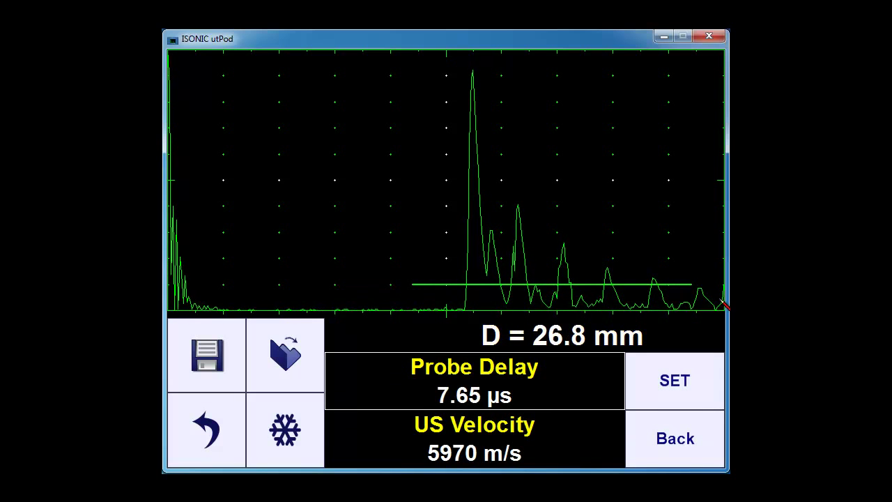
left_click(673, 383)
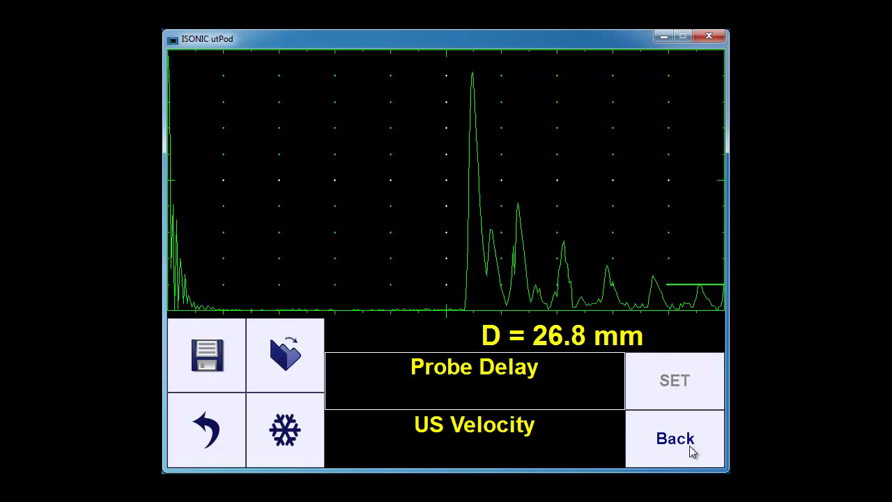
Step: Reposition the gate so it spans the back-wall echoes from the first one onward, and leave calibration
mouse_move(448, 298)
left_mouse_down()
mouse_move(694, 296)
mouse_move(689, 291)
mouse_move(703, 299)
left_mouse_up()
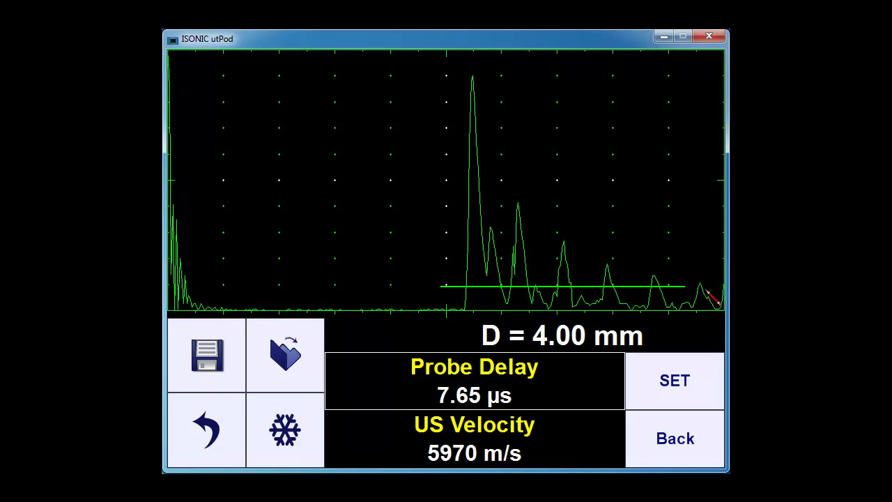
left_click_drag(427, 303, 687, 295)
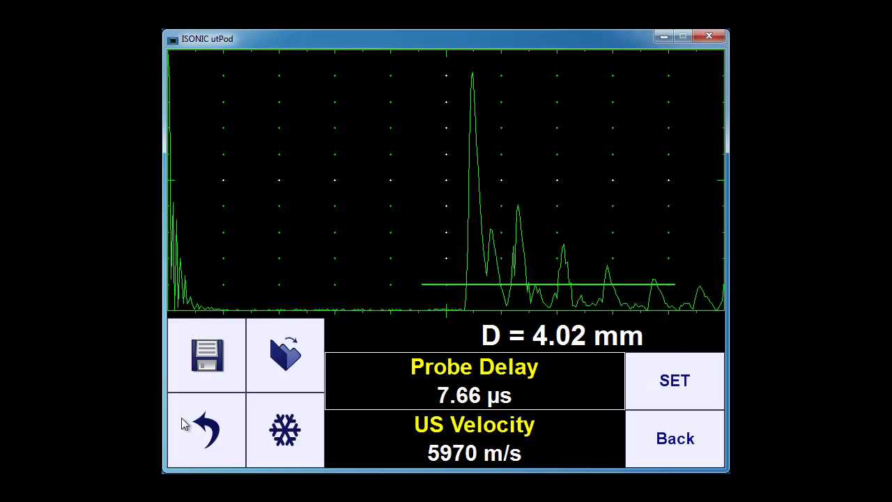
left_click(211, 432)
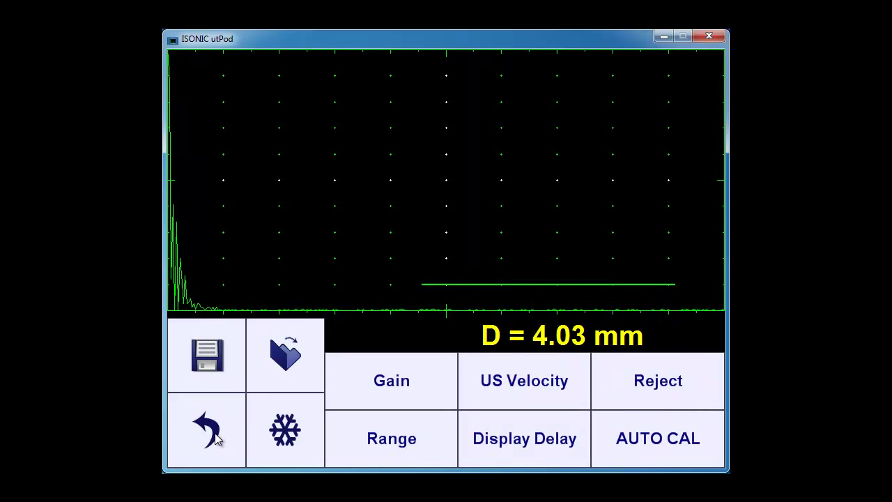
left_click(215, 433)
left_click(214, 433)
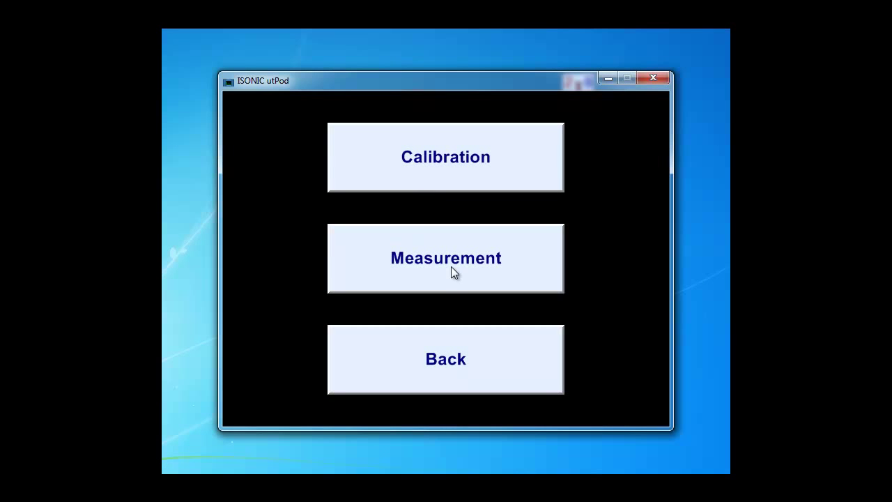
Step: Enter measurement mode and read the thickness on the large digital display (DD)
left_click(454, 273)
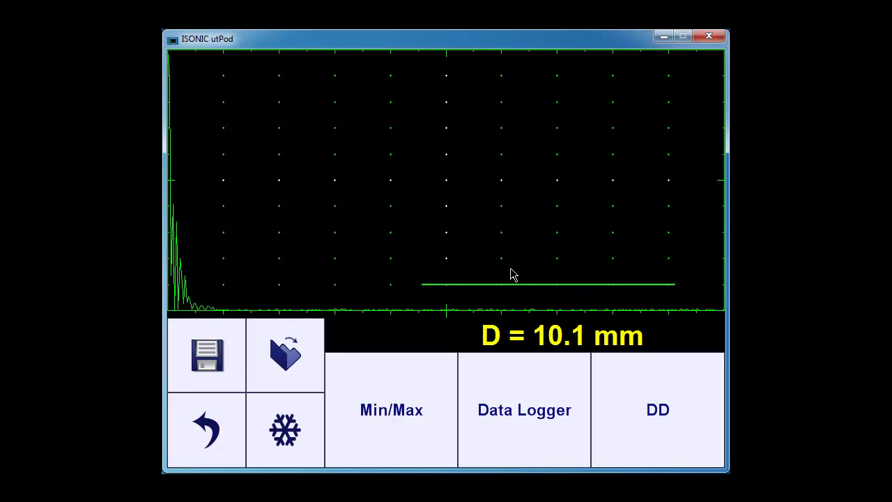
left_click(662, 431)
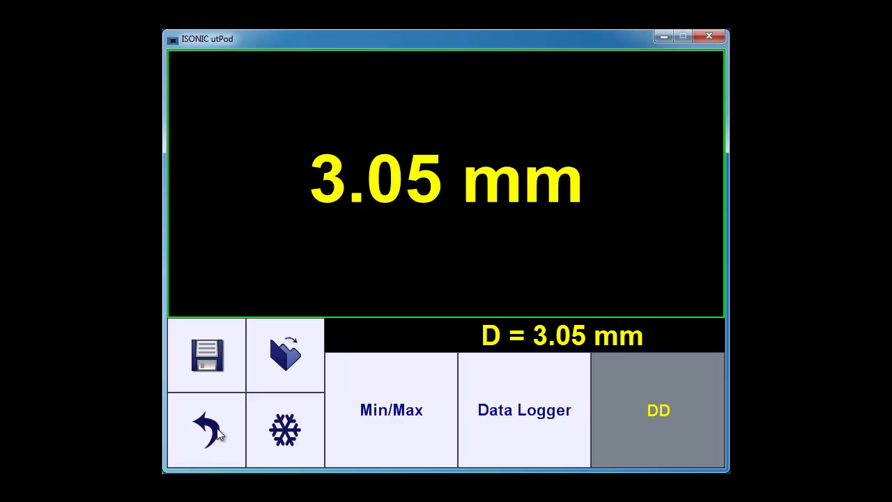
left_click(213, 434)
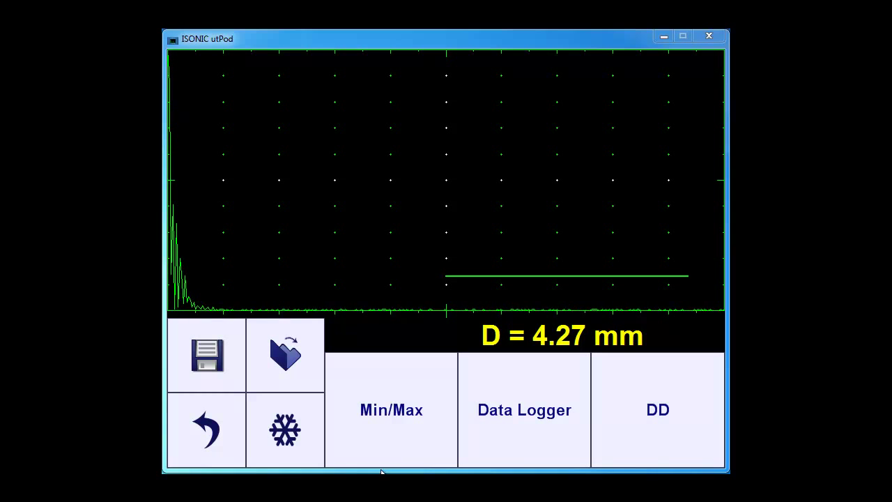
Step: Return to calibration and switch the thickness measuring mode to Multi Echo
left_click(220, 435)
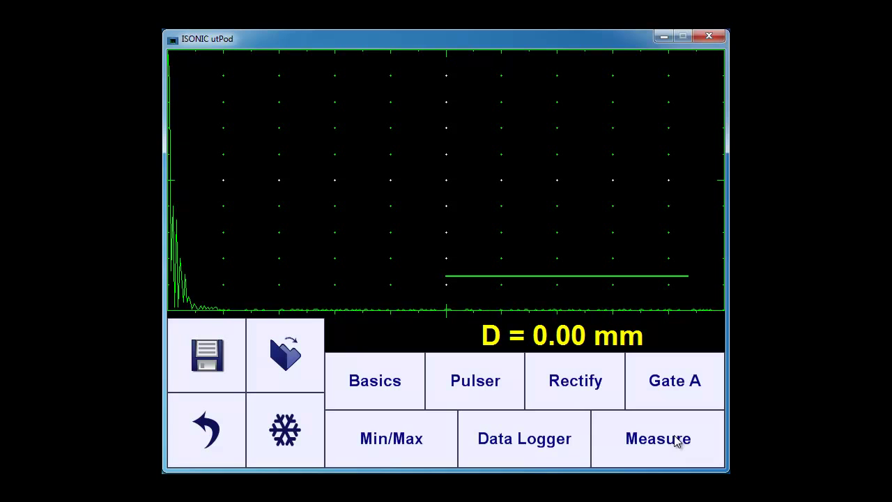
left_click(670, 444)
left_click(638, 446)
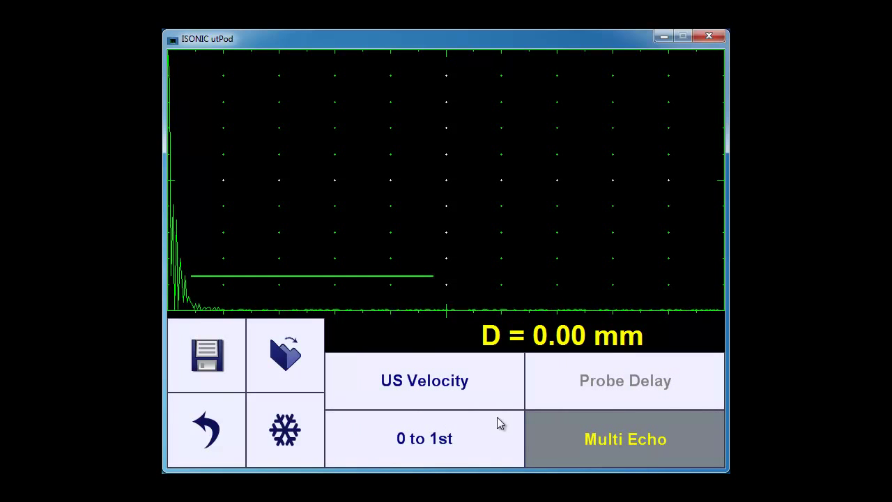
left_click(209, 442)
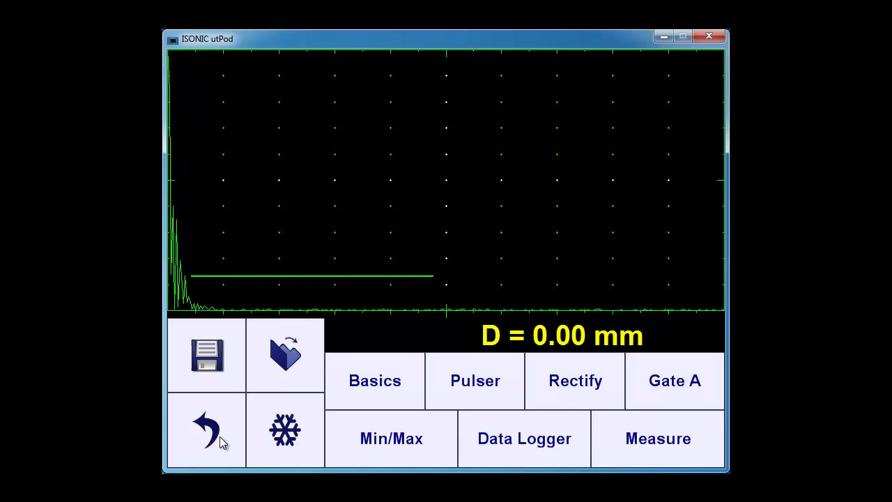
Step: Start automatic calibration for the multi-echo mode and set the reference thickness to 4 mm
left_click(396, 384)
left_click(668, 449)
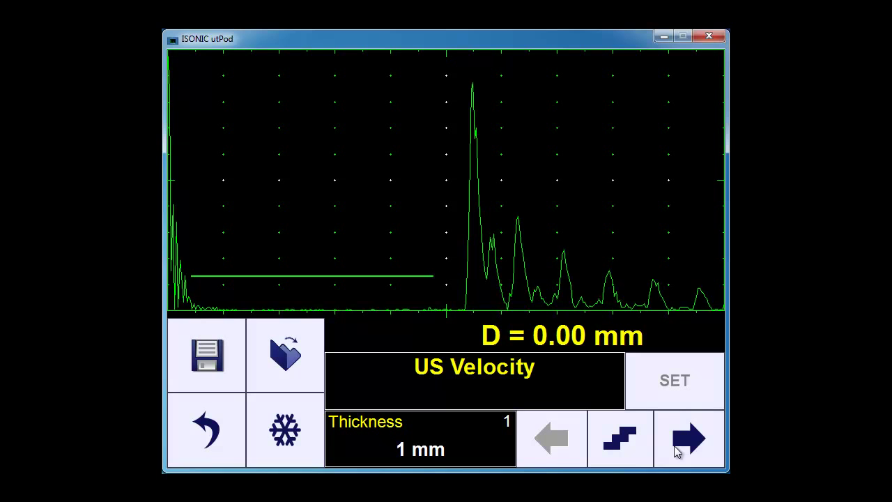
left_click(684, 438)
left_click(685, 438)
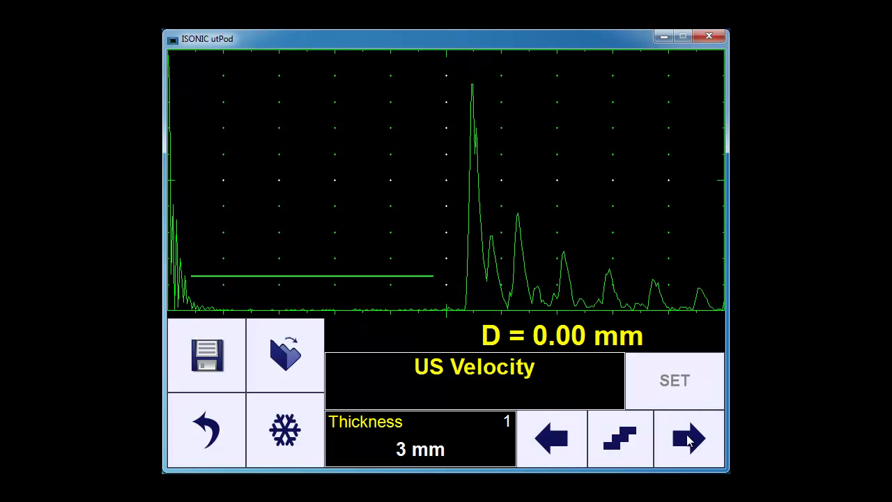
left_click(685, 439)
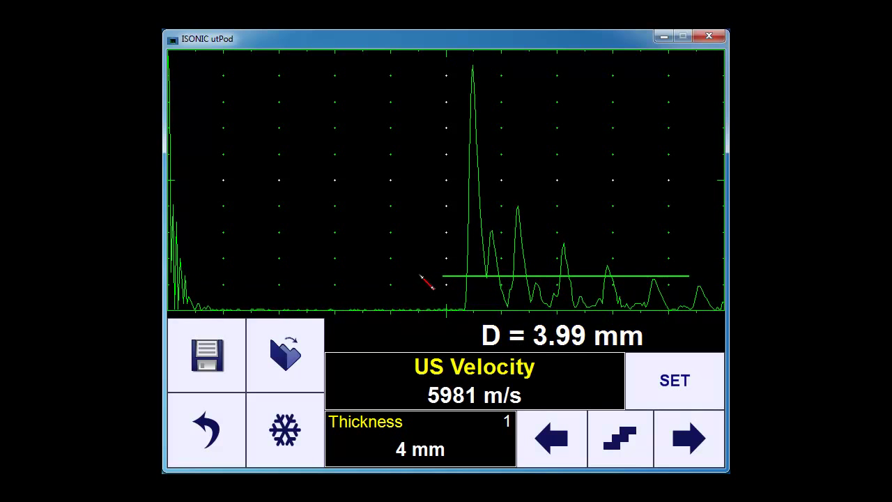
Step: Widen the gate across several back-wall echoes, apply the calculated ultrasonic velocity, and leave automatic calibration
left_click_drag(422, 279, 688, 285)
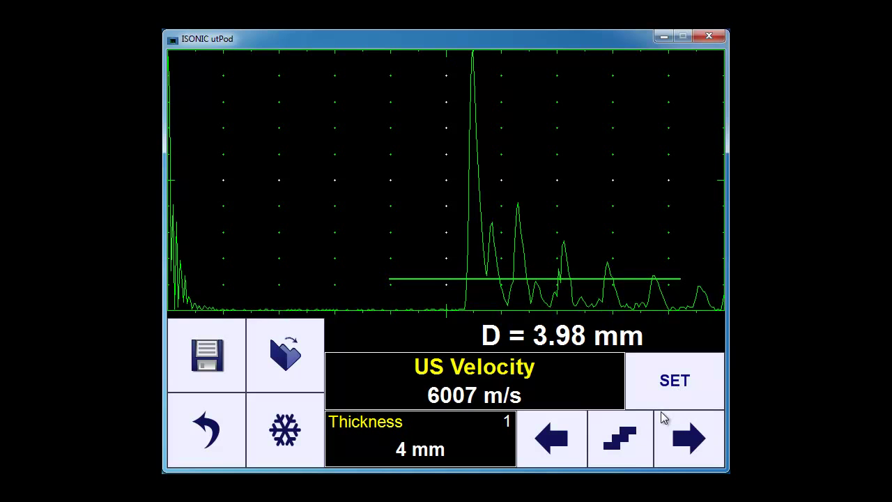
left_click(673, 378)
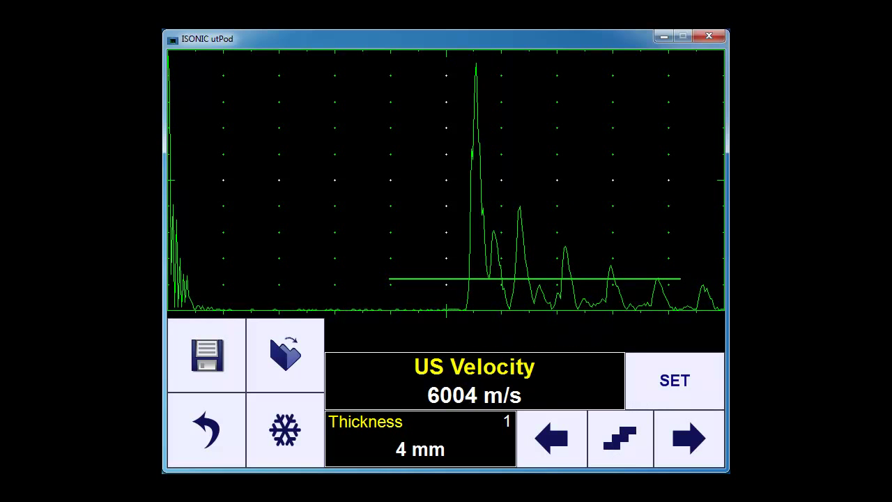
left_click(207, 428)
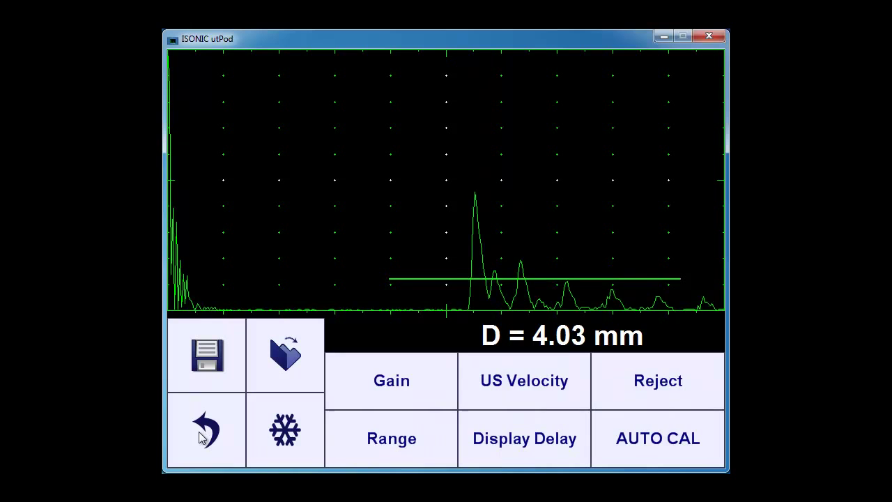
left_click(211, 431)
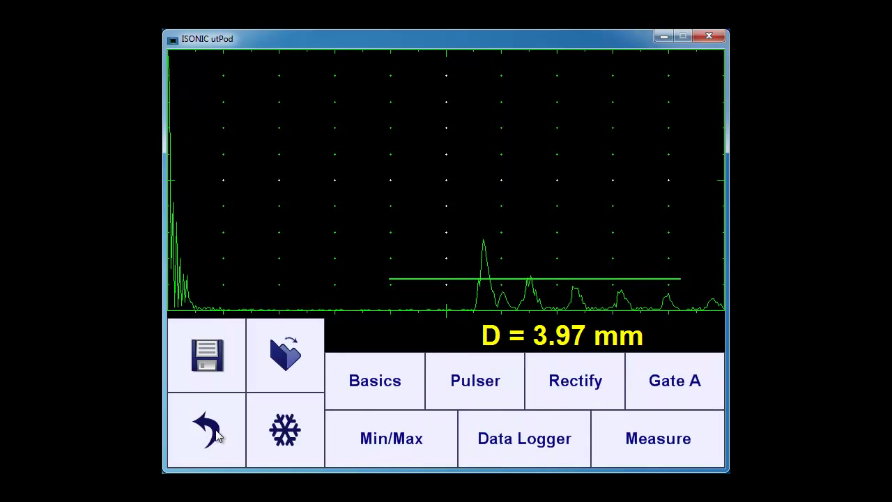